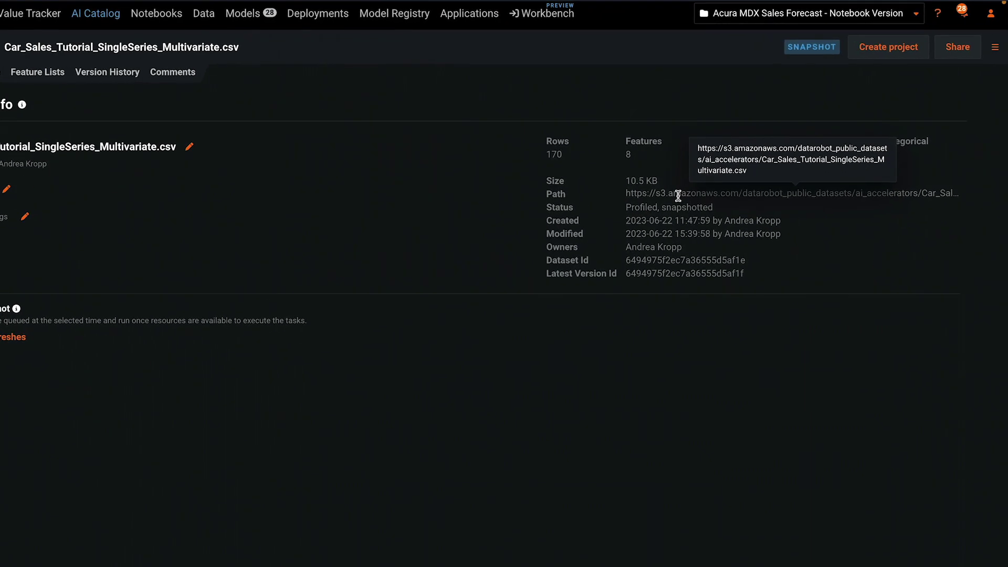
Preview the car sales dataset's Profile sample rows, then create a project from it
{"action": "left_click_drag", "start_coordinate": [762, 260], "coordinate": [540, 260]}
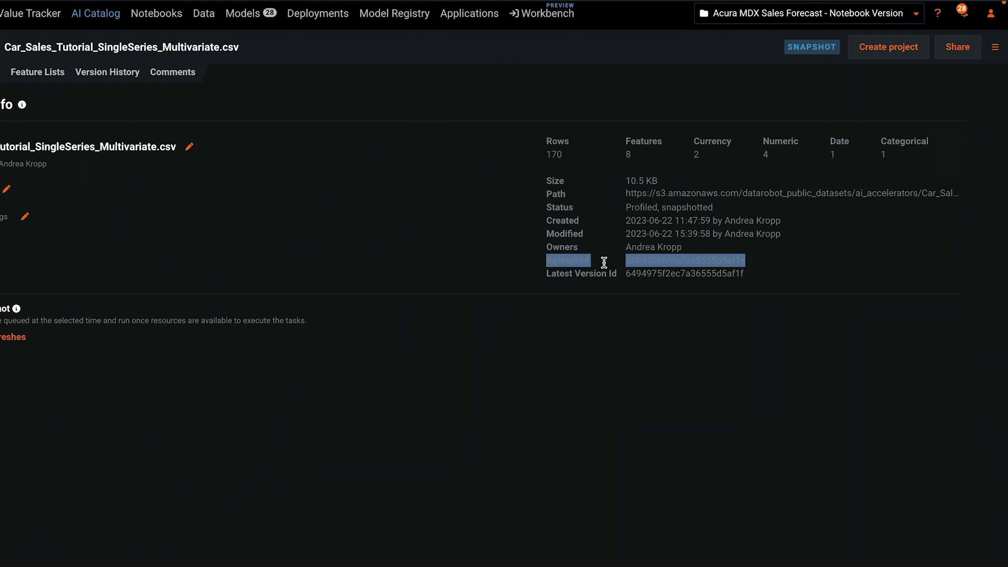
{"action": "left_click", "coordinate": [779, 265]}
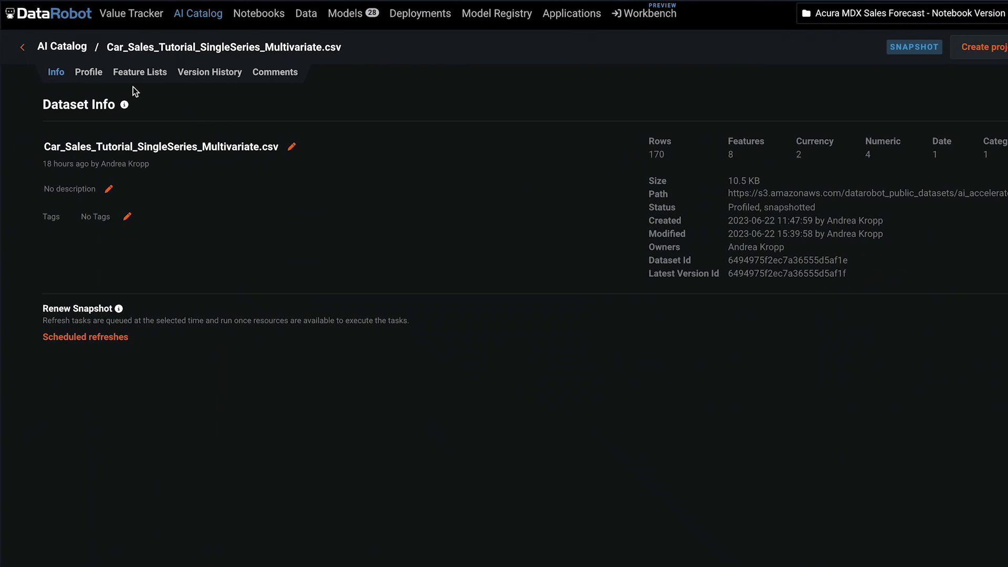
{"action": "left_click", "coordinate": [89, 74]}
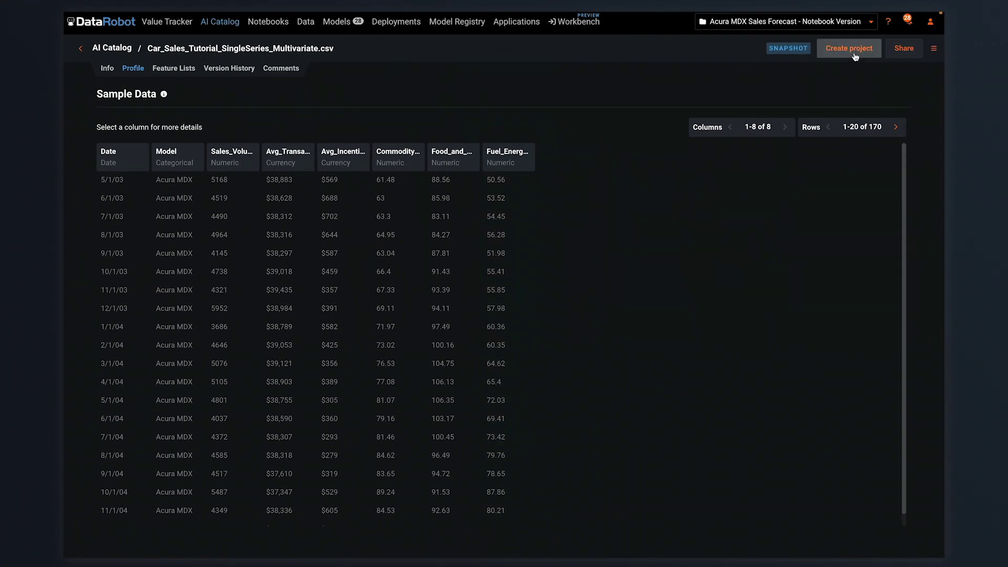
{"action": "left_click", "coordinate": [849, 48]}
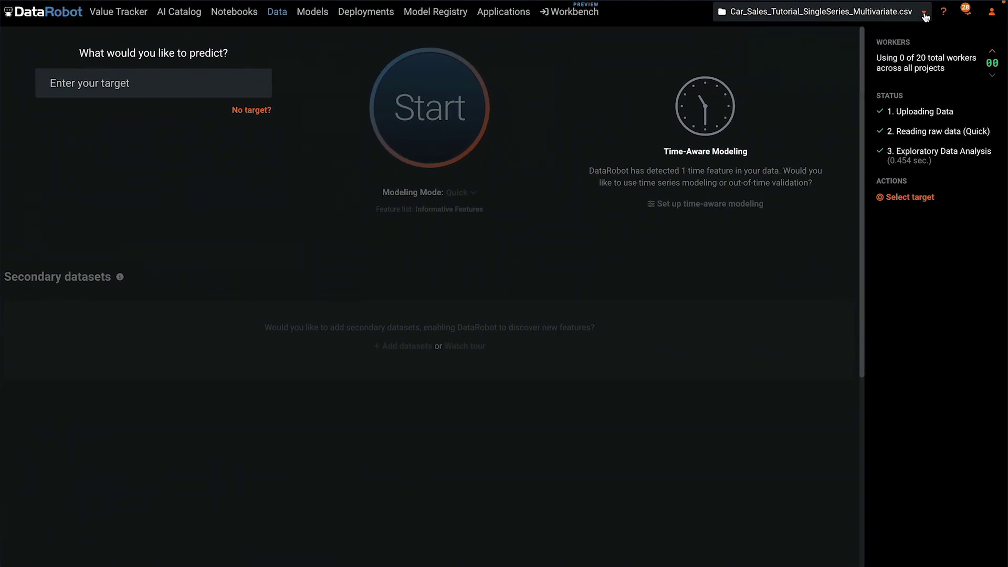
Rename the project 'Acura MDX Sales Forecast - UI Version' and check the Informative and Raw feature lists
{"action": "left_click", "coordinate": [924, 12]}
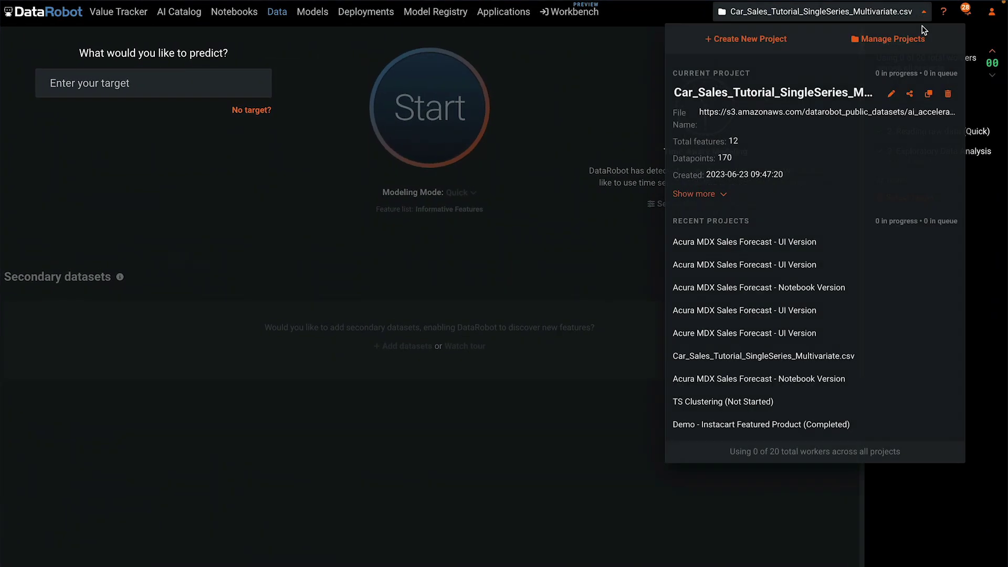
{"action": "left_click", "coordinate": [894, 93]}
{"action": "left_click", "coordinate": [919, 95]}
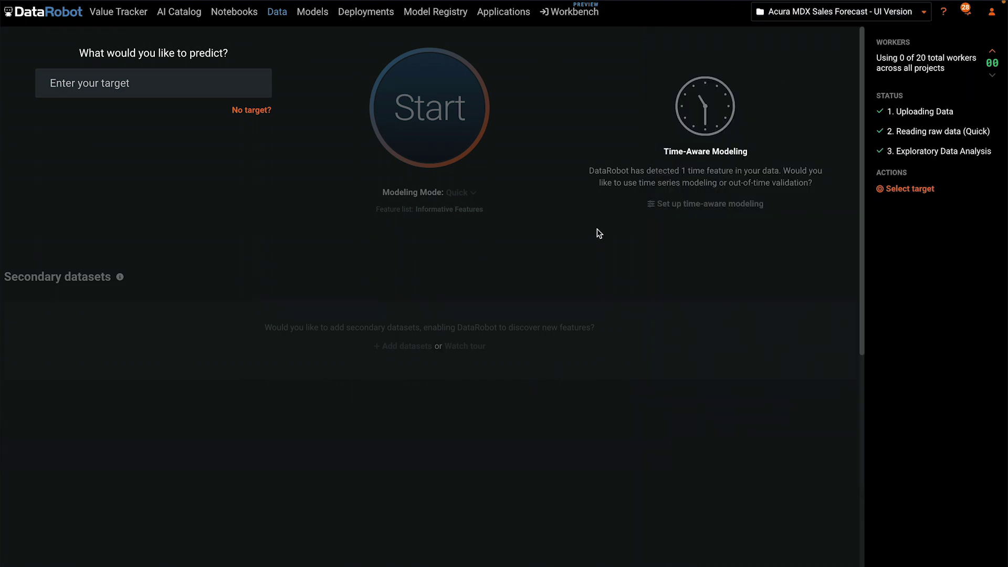
{"action": "scroll", "coordinate": [513, 277], "scroll_direction": "down", "scroll_amount": 5}
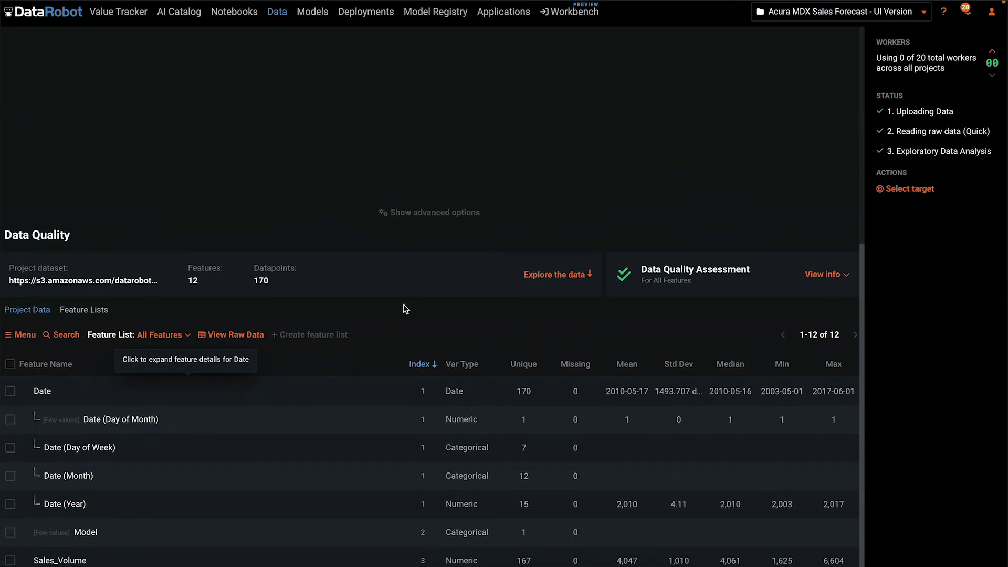
{"action": "left_click", "coordinate": [188, 337]}
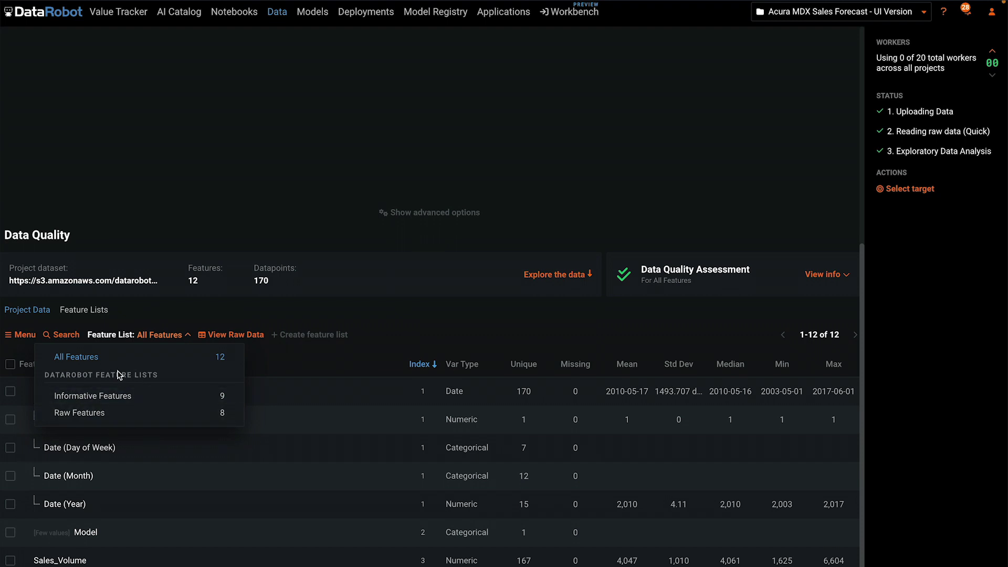
{"action": "left_click", "coordinate": [375, 326]}
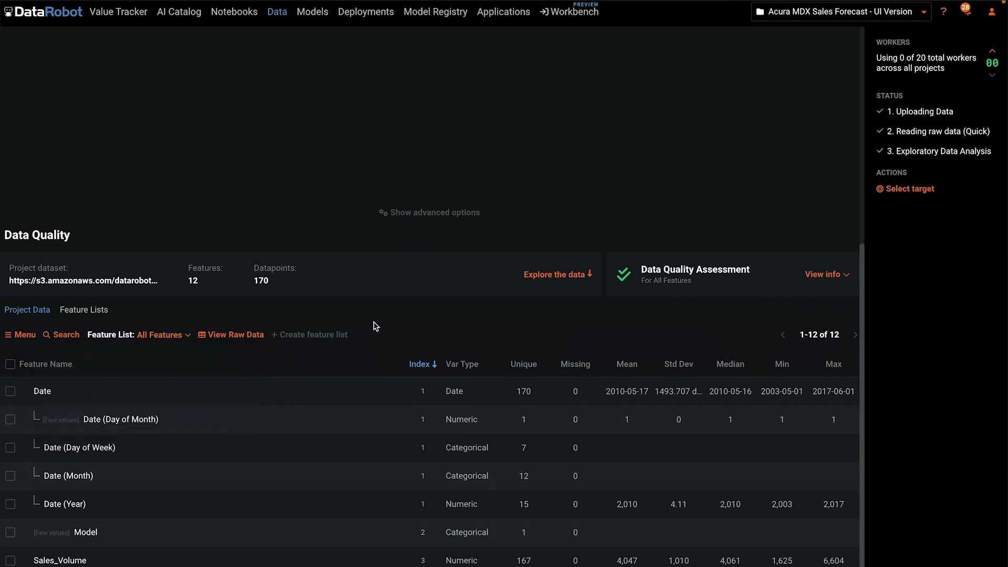
{"action": "scroll", "coordinate": [375, 327], "scroll_direction": "up", "scroll_amount": 5}
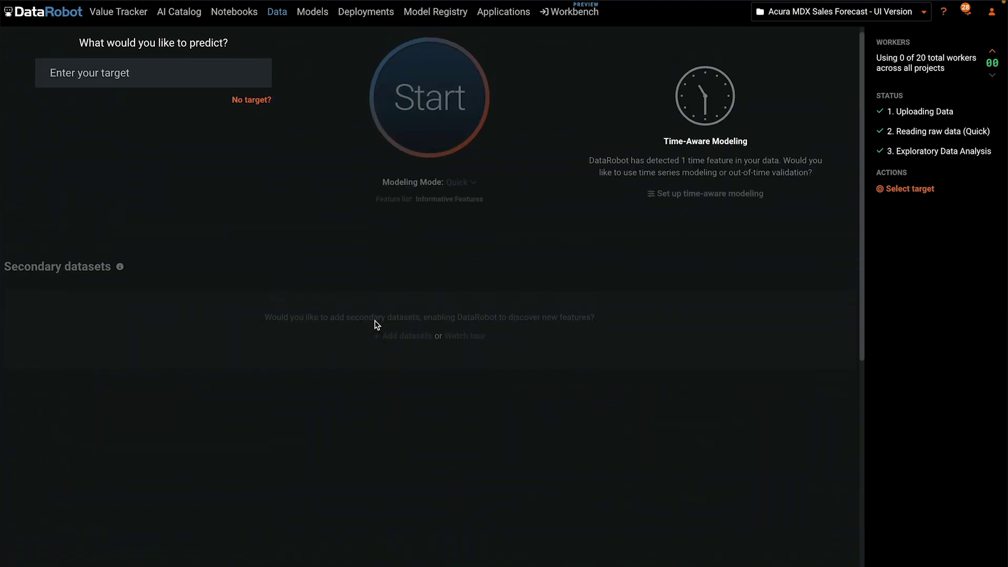
Target Sales_Volume, enable time-aware modeling on Date, and choose automated time series forecasting
{"action": "left_click", "coordinate": [113, 87]}
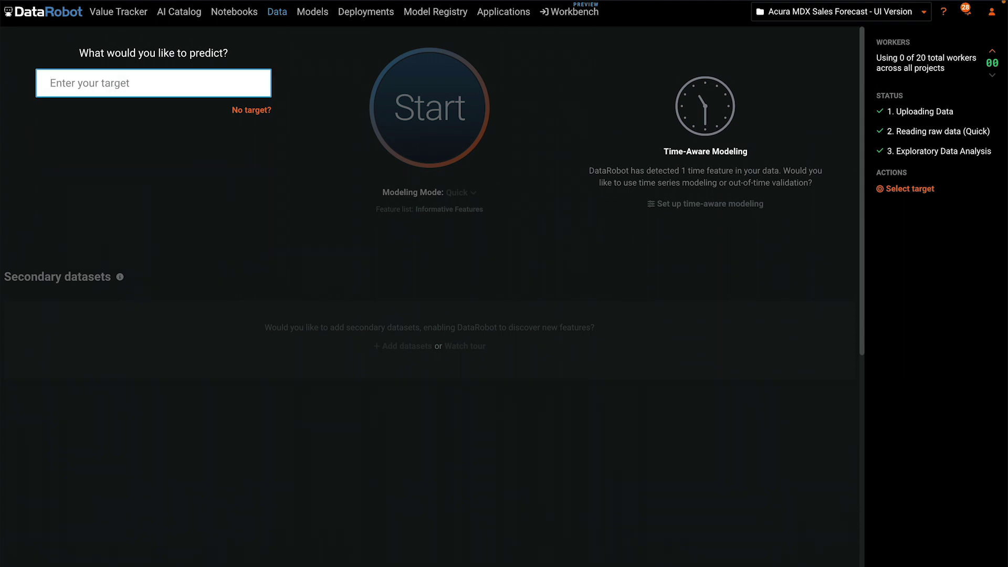
{"action": "type", "text": "S"}
{"action": "left_click", "coordinate": [76, 114]}
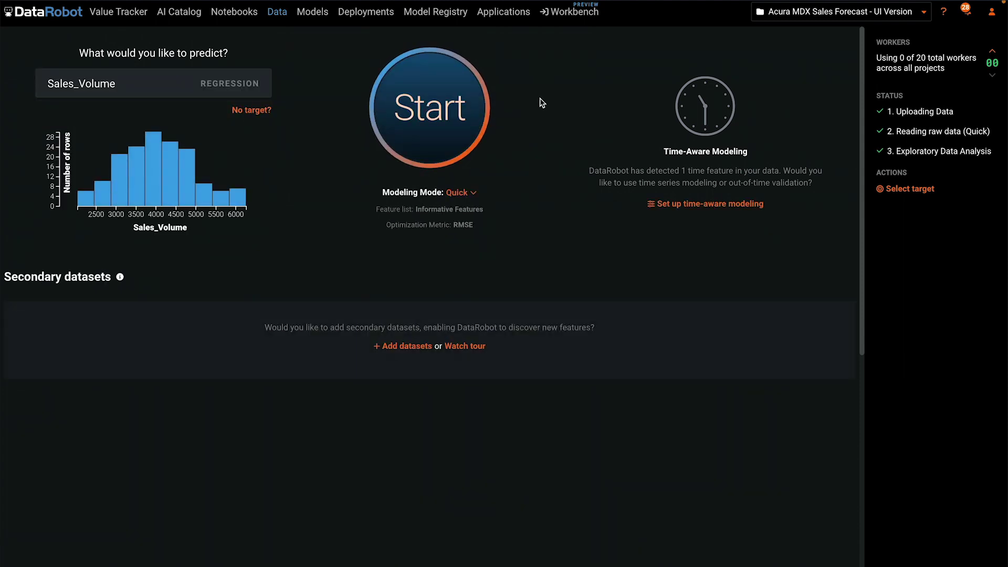
{"action": "left_click", "coordinate": [703, 204]}
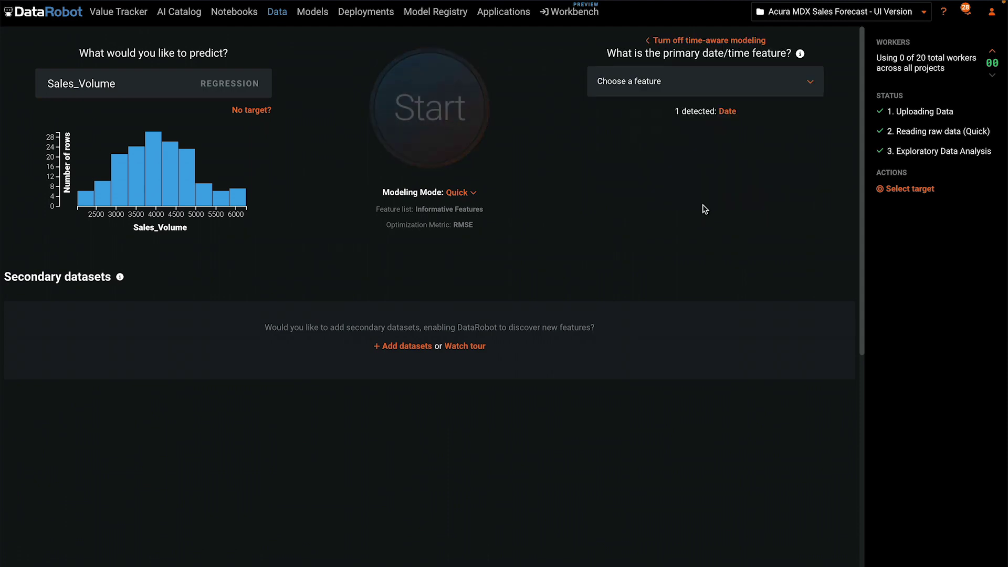
{"action": "left_click", "coordinate": [809, 90]}
{"action": "left_click", "coordinate": [644, 140]}
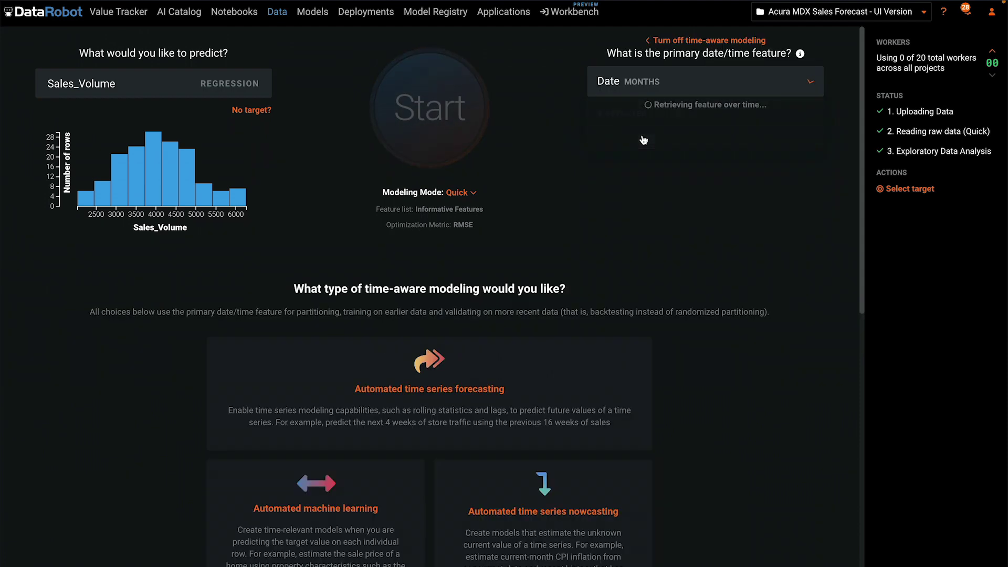
{"action": "mouse_move", "coordinate": [430, 388]}
{"action": "left_click", "coordinate": [443, 386]}
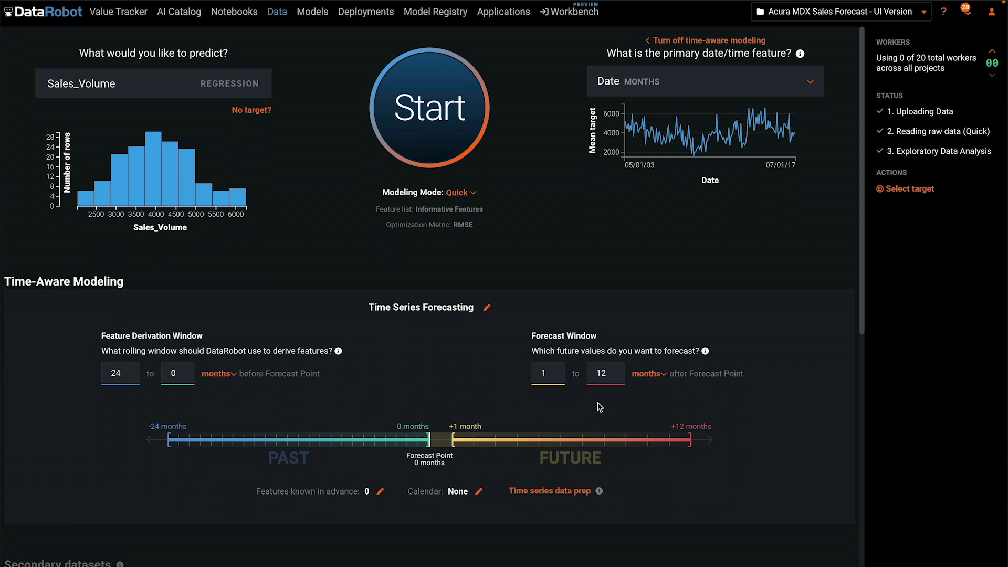
Set the forecast window end to 1 and the derivation window to 12 and 1
{"action": "double_click", "coordinate": [603, 374]}
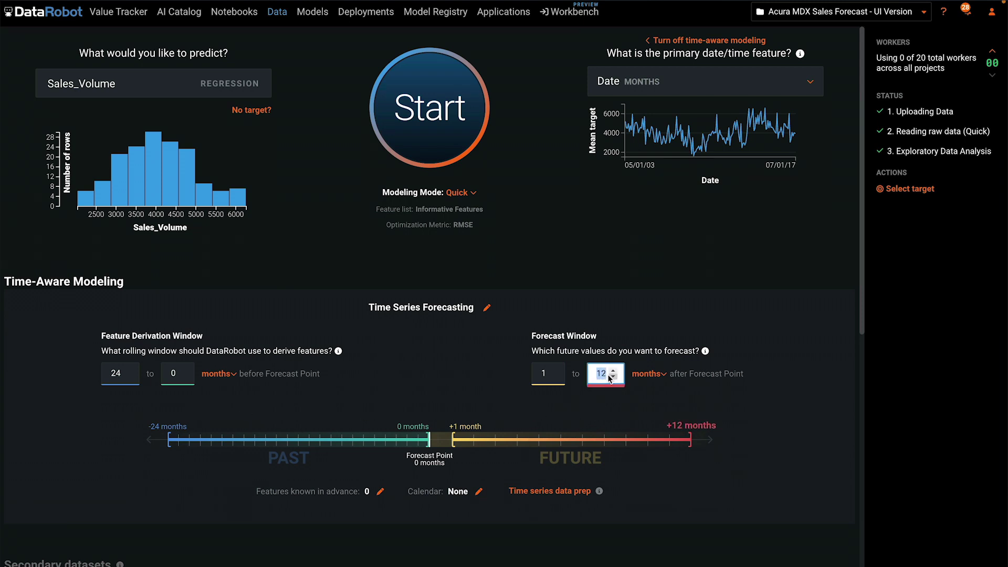
{"action": "type", "text": "1"}
{"action": "double_click", "coordinate": [174, 374]}
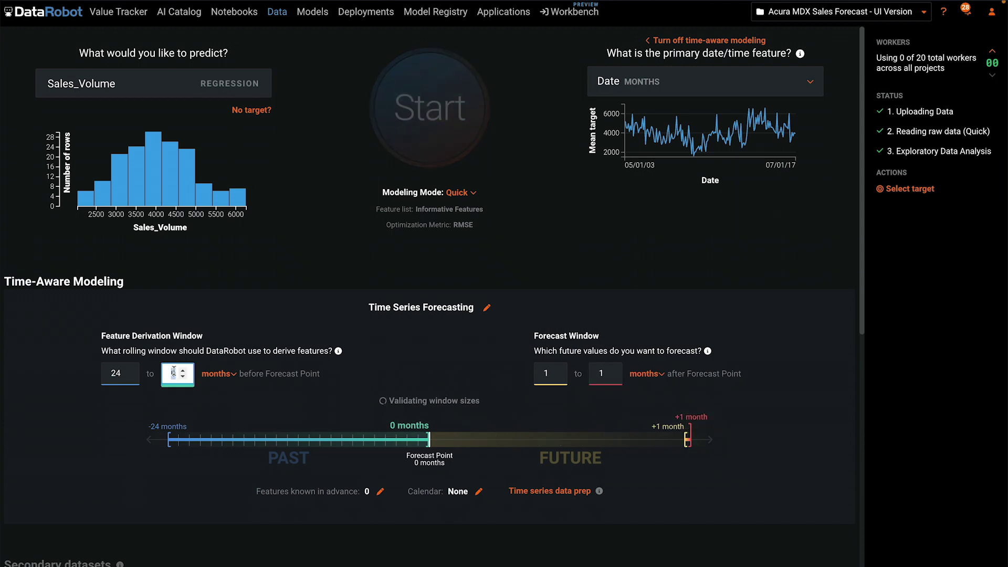
{"action": "type", "text": "1"}
{"action": "double_click", "coordinate": [116, 374]}
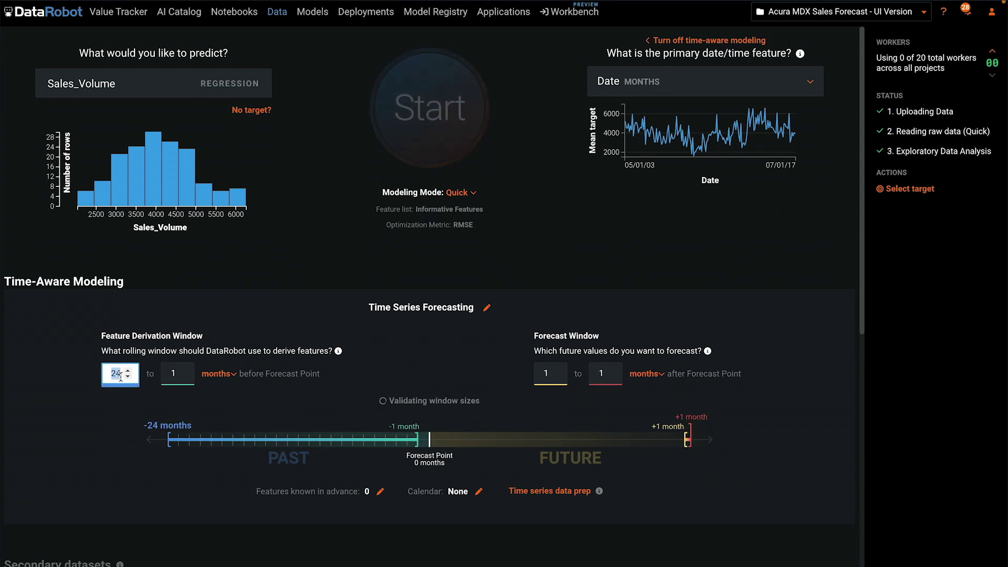
{"action": "type", "text": "12"}
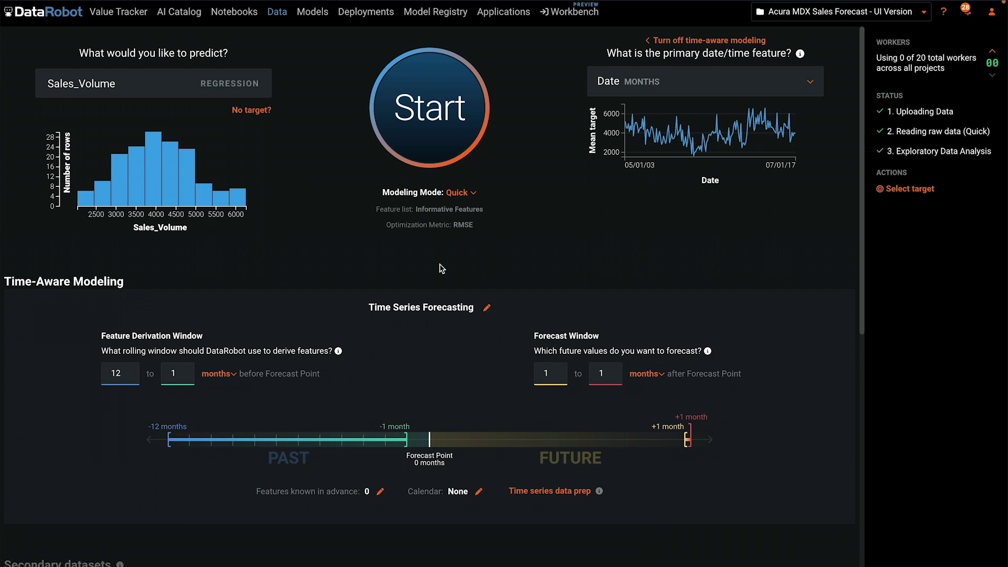
{"action": "scroll", "coordinate": [440, 269], "scroll_direction": "down", "scroll_amount": 5}
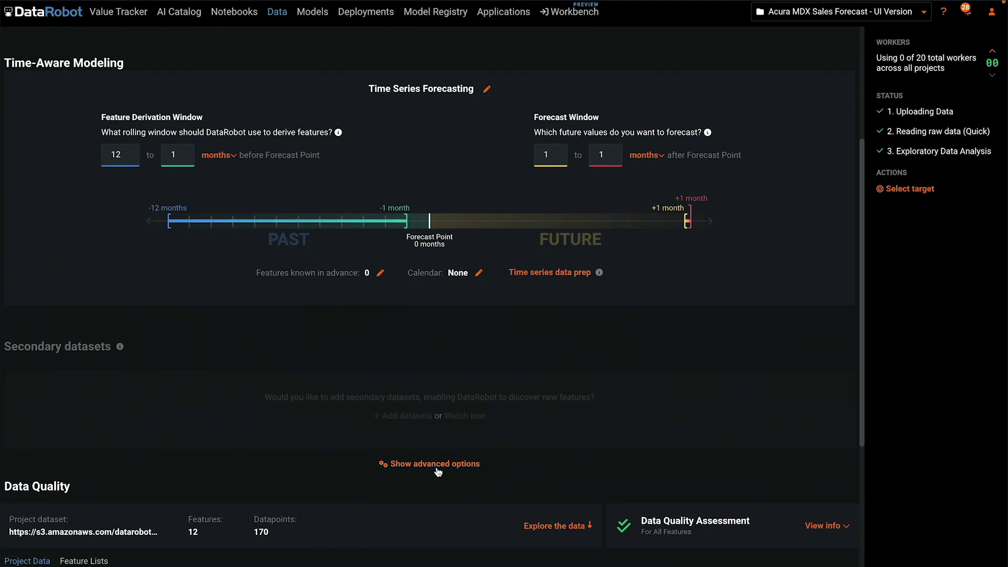
{"action": "left_click", "coordinate": [438, 465]}
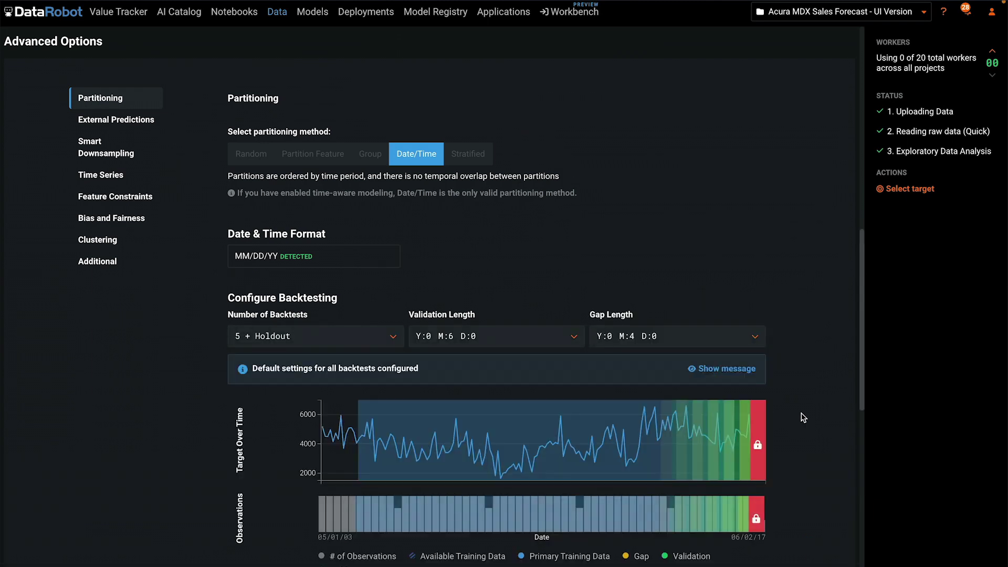
{"action": "left_click", "coordinate": [398, 334]}
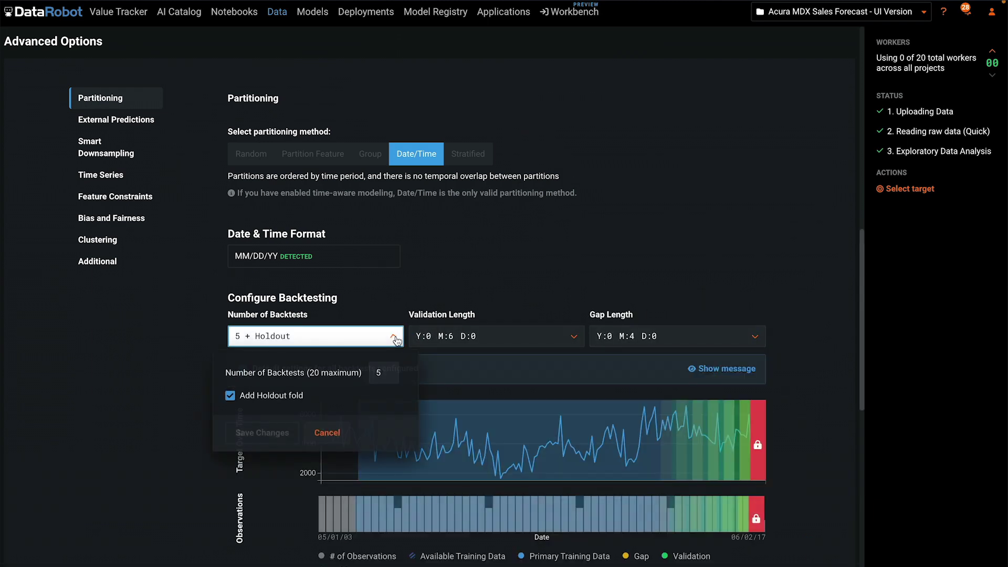
{"action": "left_click", "coordinate": [574, 337]}
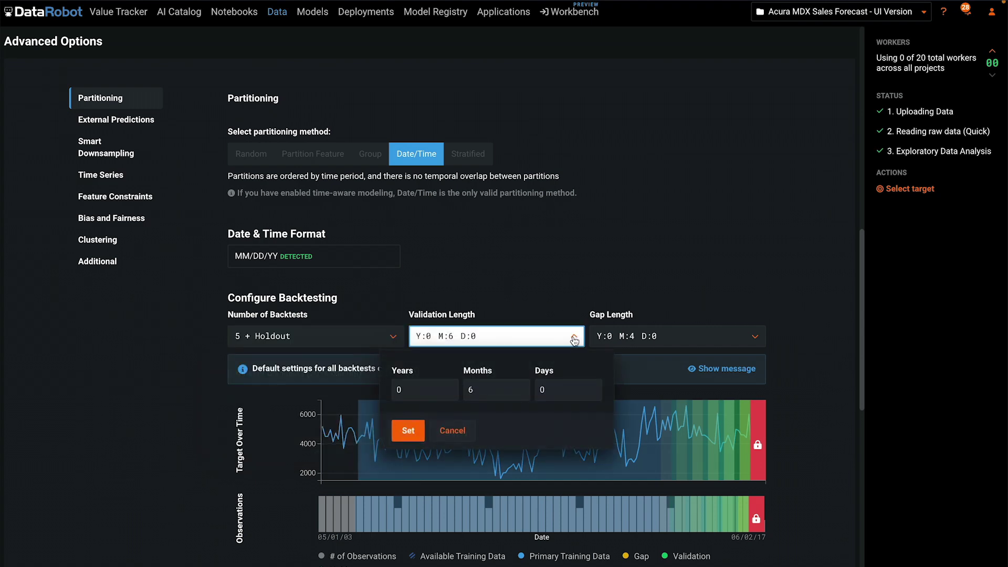
{"action": "left_click", "coordinate": [206, 408]}
{"action": "scroll", "coordinate": [202, 413], "scroll_direction": "down", "scroll_amount": 2}
{"action": "left_click", "coordinate": [311, 439]}
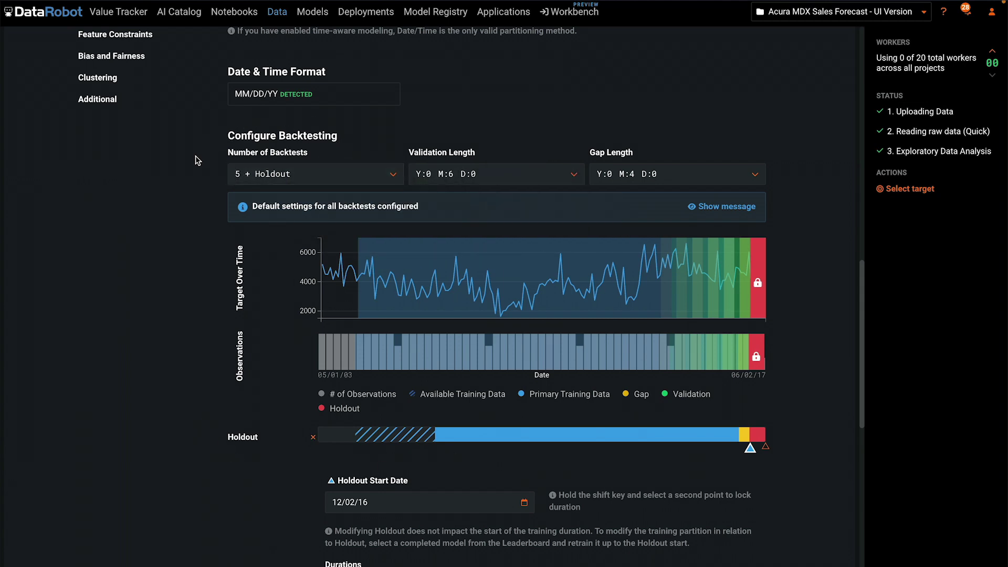
{"action": "scroll", "coordinate": [196, 165], "scroll_direction": "up", "scroll_amount": 3}
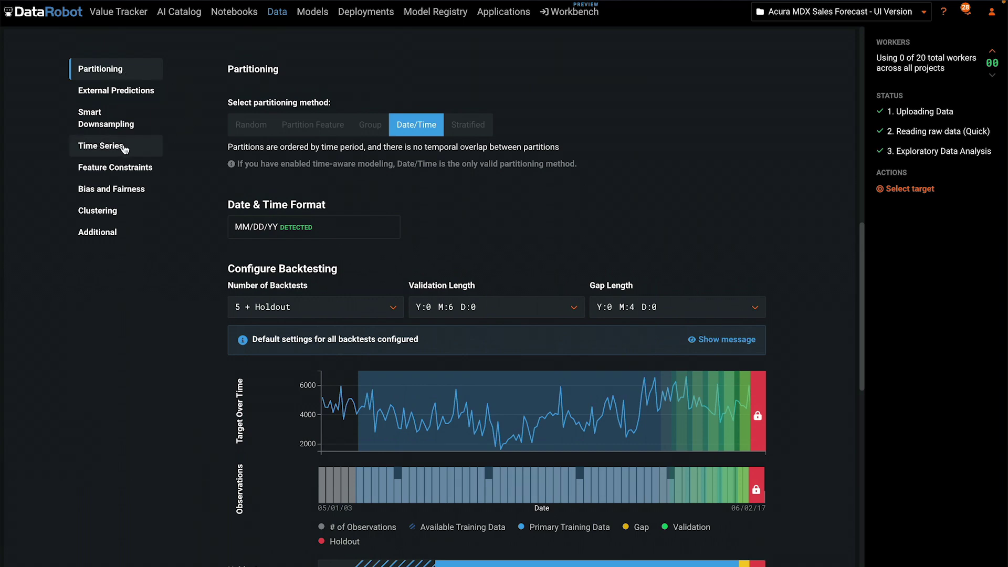
Review the Time Series and Additional options, leaving the optimization metric at RMSE
{"action": "left_click", "coordinate": [101, 146]}
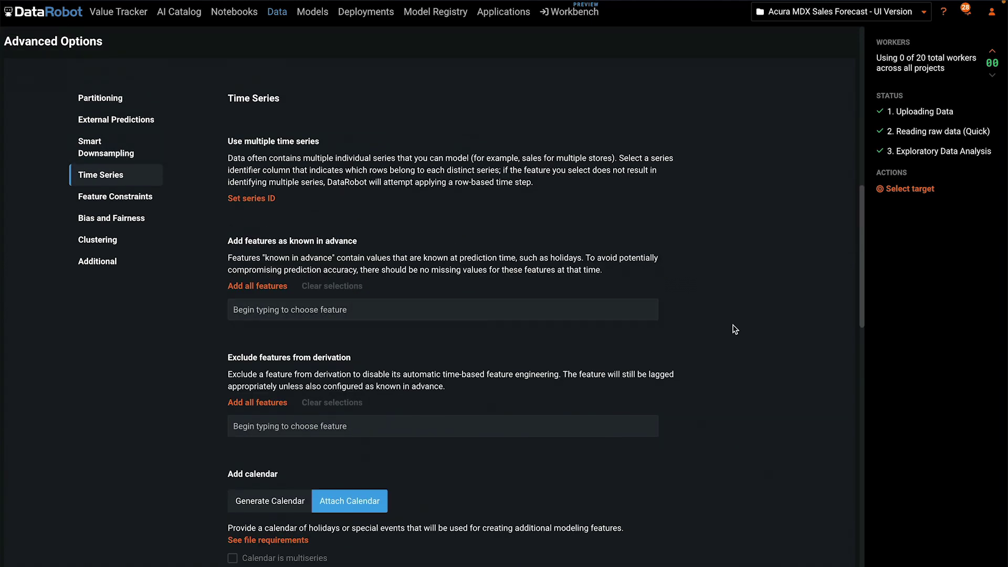
{"action": "scroll", "coordinate": [756, 326], "scroll_direction": "down", "scroll_amount": 3}
{"action": "scroll", "coordinate": [755, 327], "scroll_direction": "down", "scroll_amount": 3}
{"action": "scroll", "coordinate": [760, 321], "scroll_direction": "down", "scroll_amount": 5}
{"action": "scroll", "coordinate": [768, 316], "scroll_direction": "down", "scroll_amount": 3}
{"action": "scroll", "coordinate": [772, 311], "scroll_direction": "down", "scroll_amount": 4}
{"action": "scroll", "coordinate": [772, 311], "scroll_direction": "up", "scroll_amount": 1}
{"action": "scroll", "coordinate": [773, 311], "scroll_direction": "up", "scroll_amount": 8}
{"action": "scroll", "coordinate": [773, 311], "scroll_direction": "up", "scroll_amount": 5}
{"action": "scroll", "coordinate": [773, 311], "scroll_direction": "up", "scroll_amount": 4}
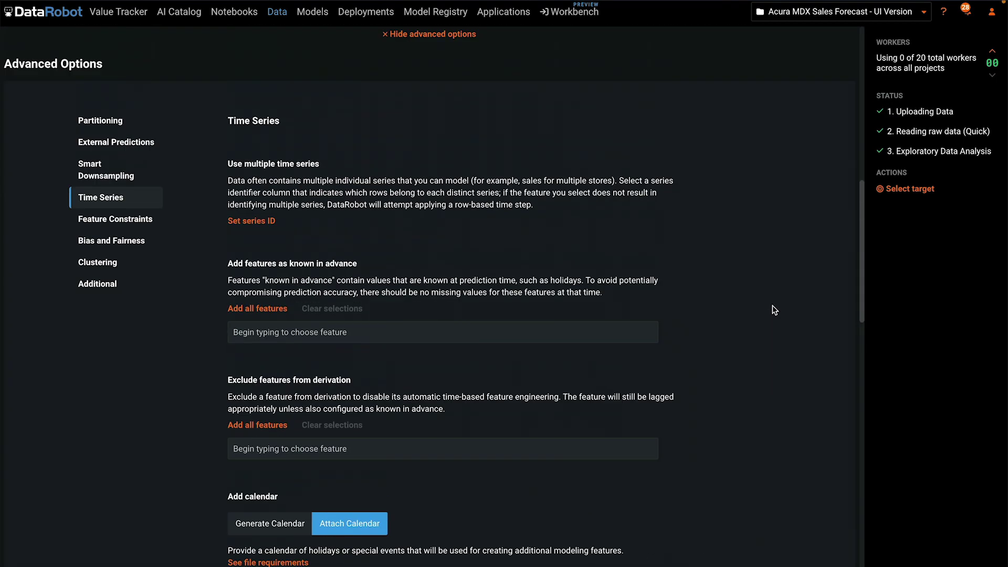
{"action": "left_click", "coordinate": [126, 287]}
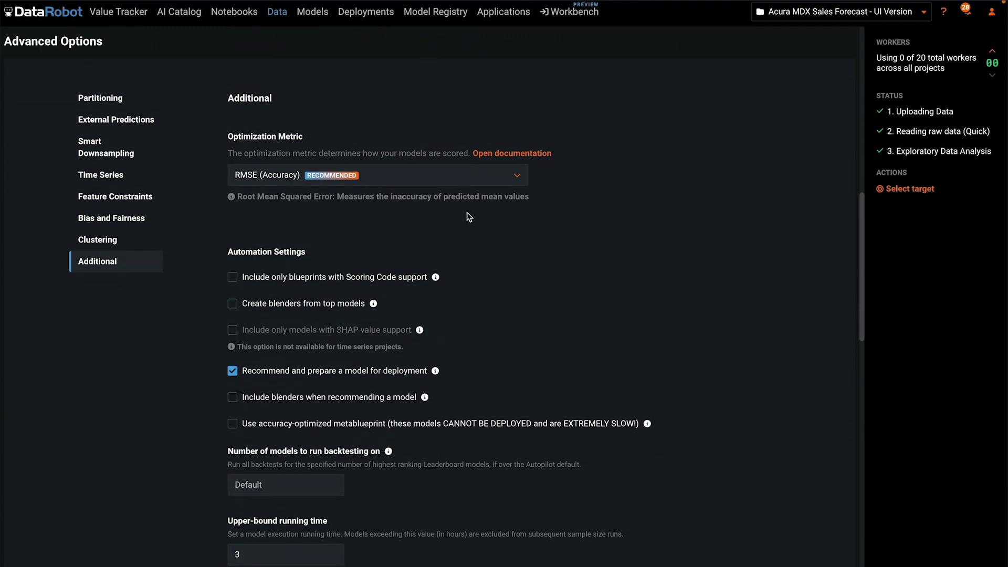
{"action": "left_click", "coordinate": [517, 176]}
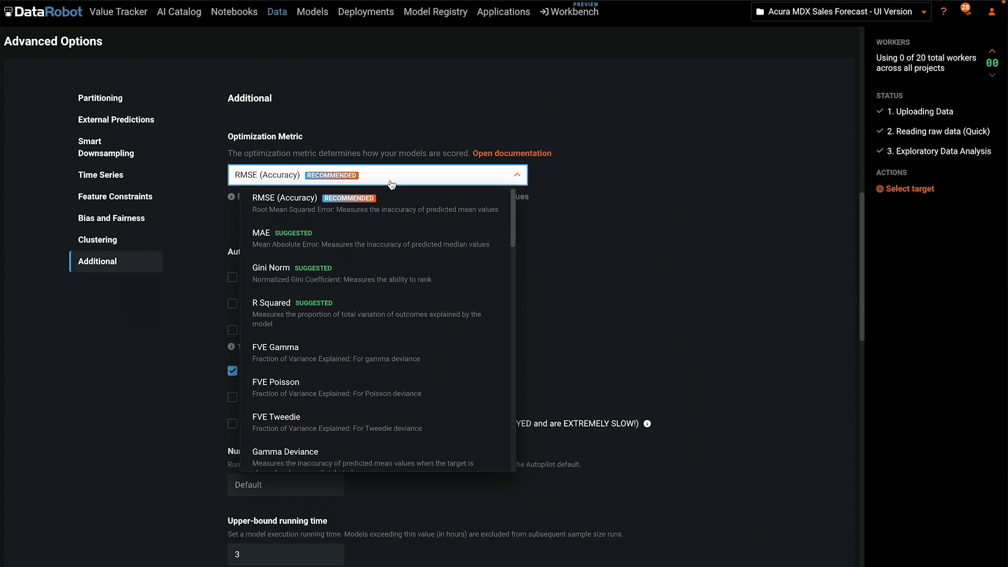
{"action": "left_click", "coordinate": [189, 235]}
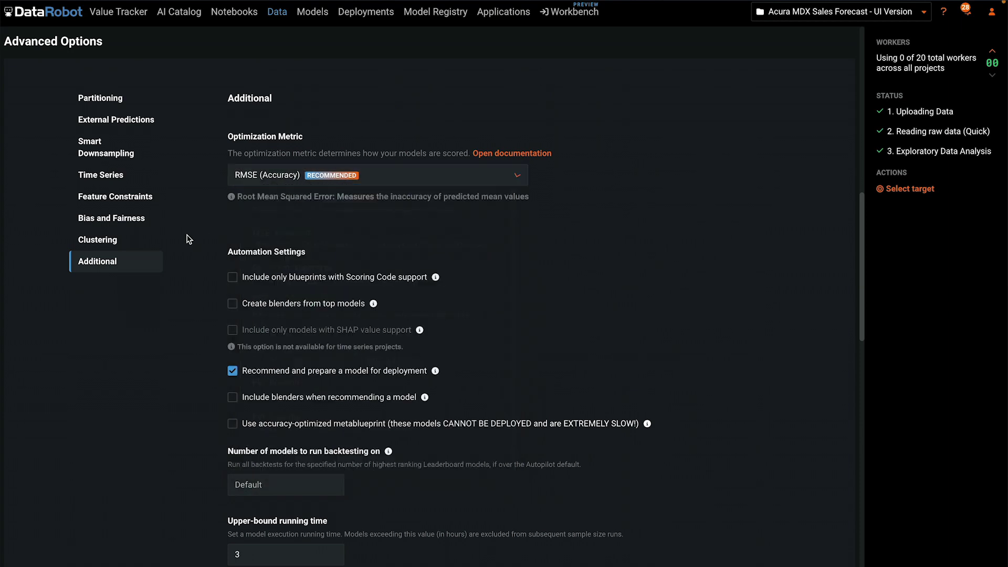
{"action": "scroll", "coordinate": [191, 236], "scroll_direction": "up", "scroll_amount": 3}
{"action": "scroll", "coordinate": [197, 238], "scroll_direction": "up", "scroll_amount": 2}
{"action": "scroll", "coordinate": [230, 239], "scroll_direction": "up", "scroll_amount": 5}
{"action": "scroll", "coordinate": [237, 240], "scroll_direction": "up", "scroll_amount": 3}
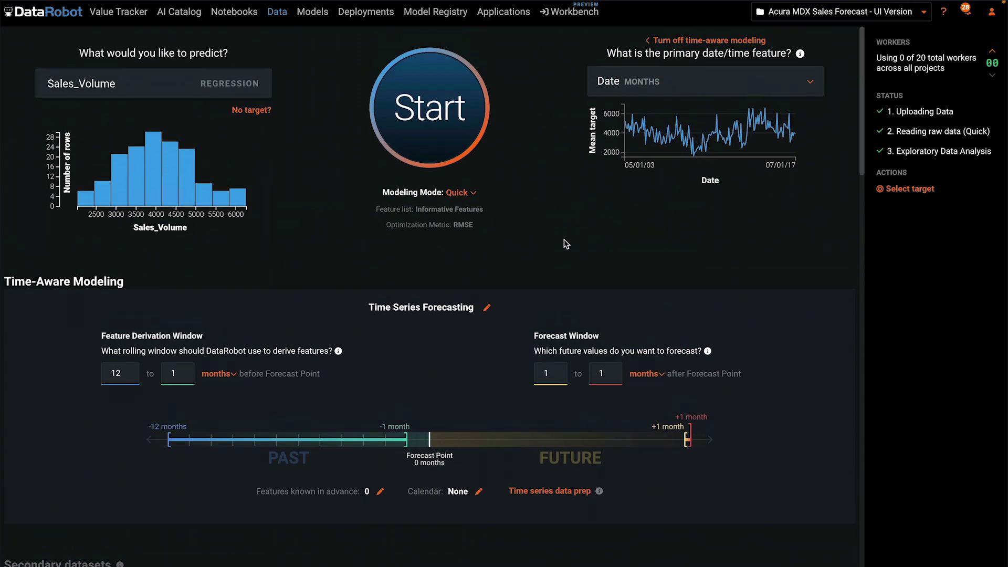
Switch the modeling mode to Autopilot, start modeling, and raise the workers to 20
{"action": "left_click", "coordinate": [473, 195]}
{"action": "left_click", "coordinate": [425, 213]}
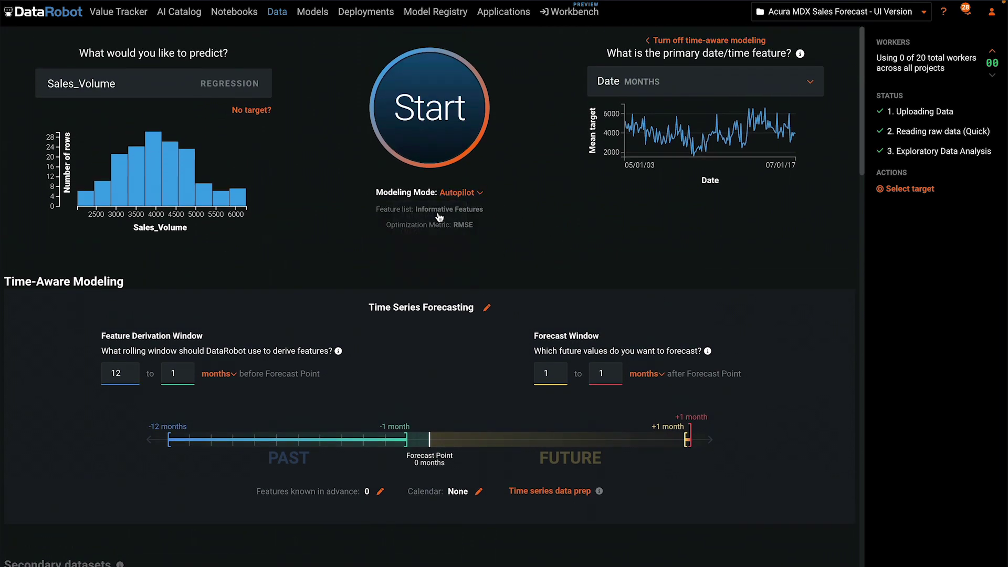
{"action": "left_click", "coordinate": [433, 113]}
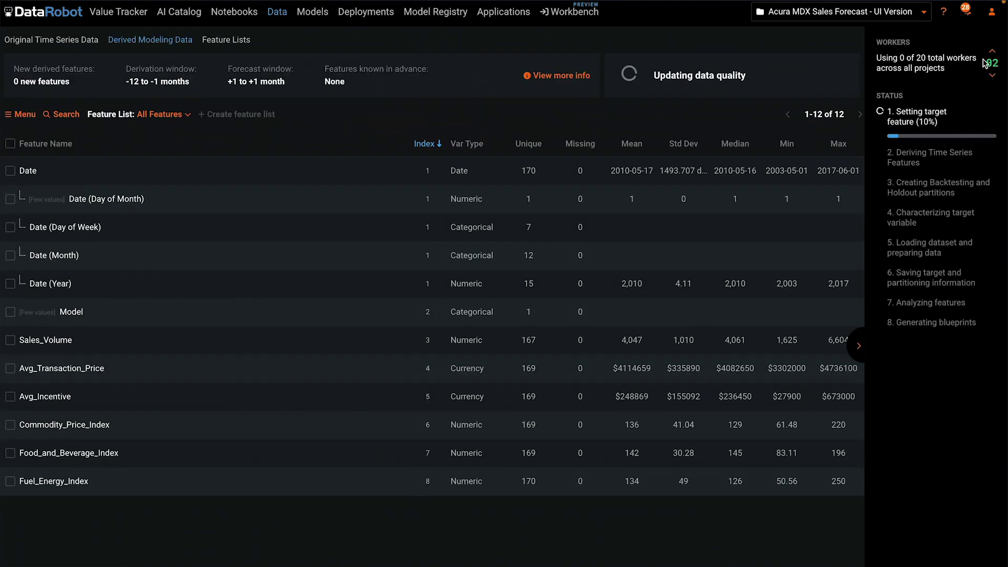
{"action": "left_click", "coordinate": [994, 56]}
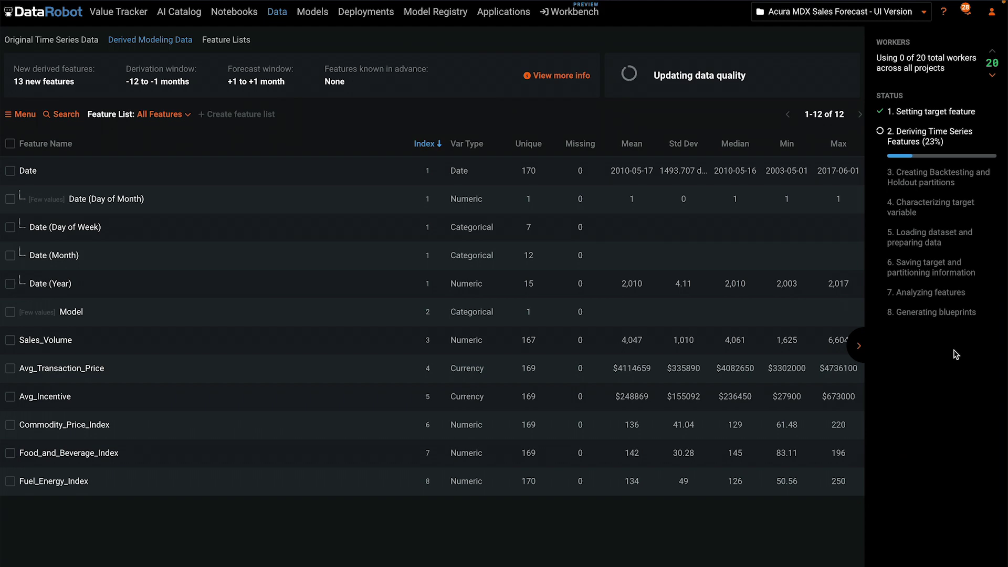
Open the Time Series Tutorial notebook and step through the import, connection and settings cells
{"action": "left_click", "coordinate": [233, 13]}
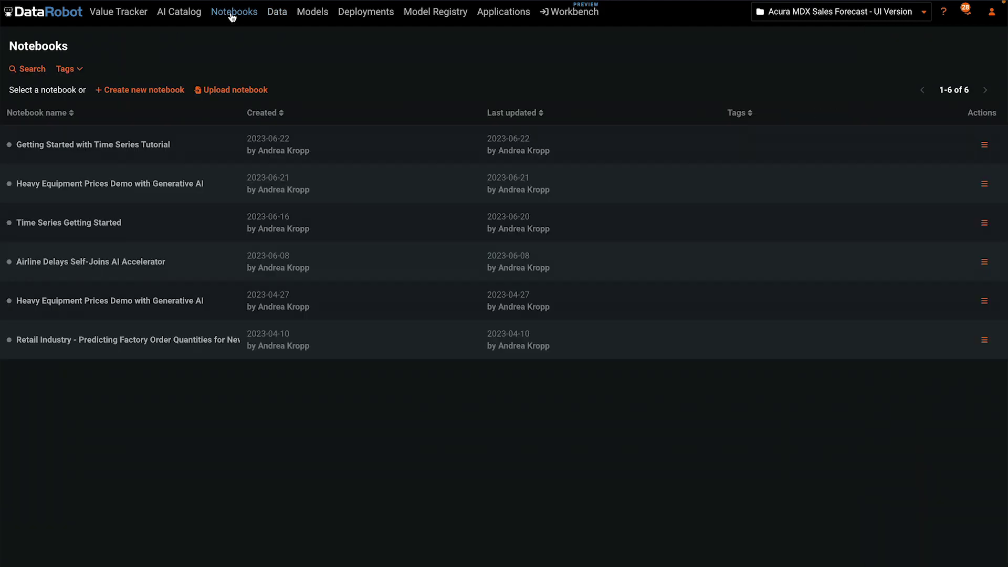
{"action": "left_click", "coordinate": [146, 142]}
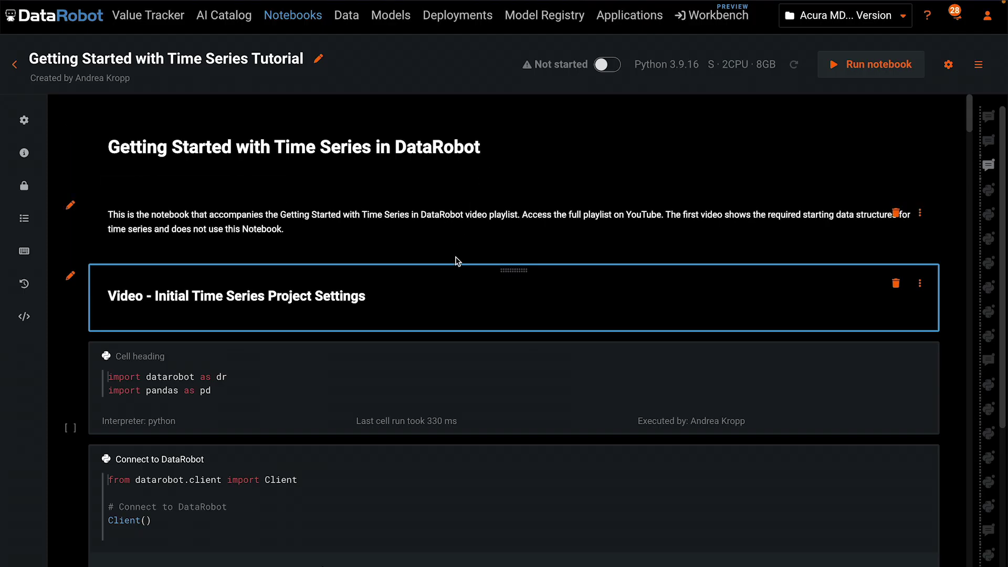
{"action": "left_click", "coordinate": [448, 363]}
{"action": "scroll", "coordinate": [456, 355], "scroll_direction": "down", "scroll_amount": 1}
{"action": "scroll", "coordinate": [472, 330], "scroll_direction": "down", "scroll_amount": 2}
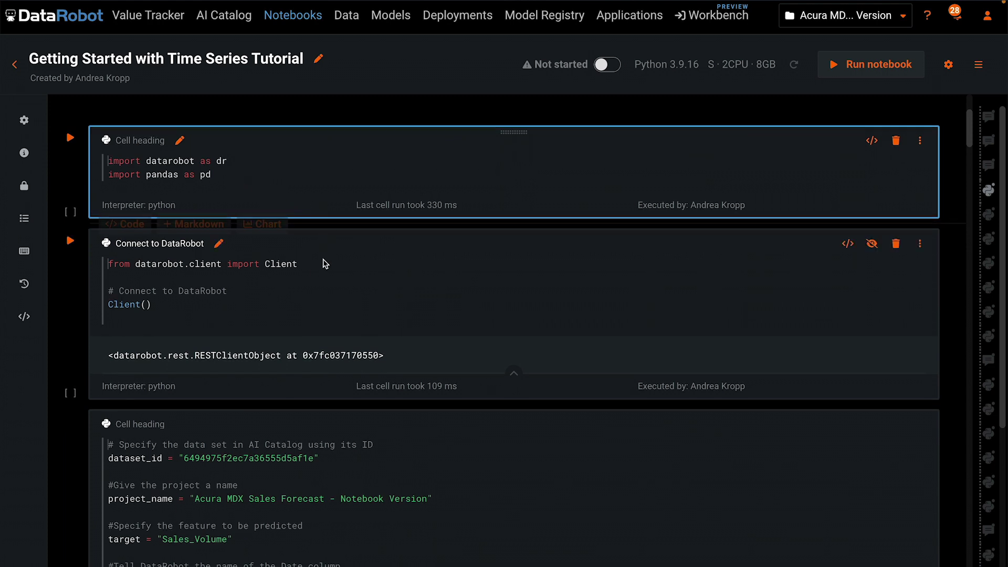
{"action": "left_click", "coordinate": [317, 277]}
{"action": "scroll", "coordinate": [347, 271], "scroll_direction": "down", "scroll_amount": 3}
{"action": "left_click", "coordinate": [375, 261]}
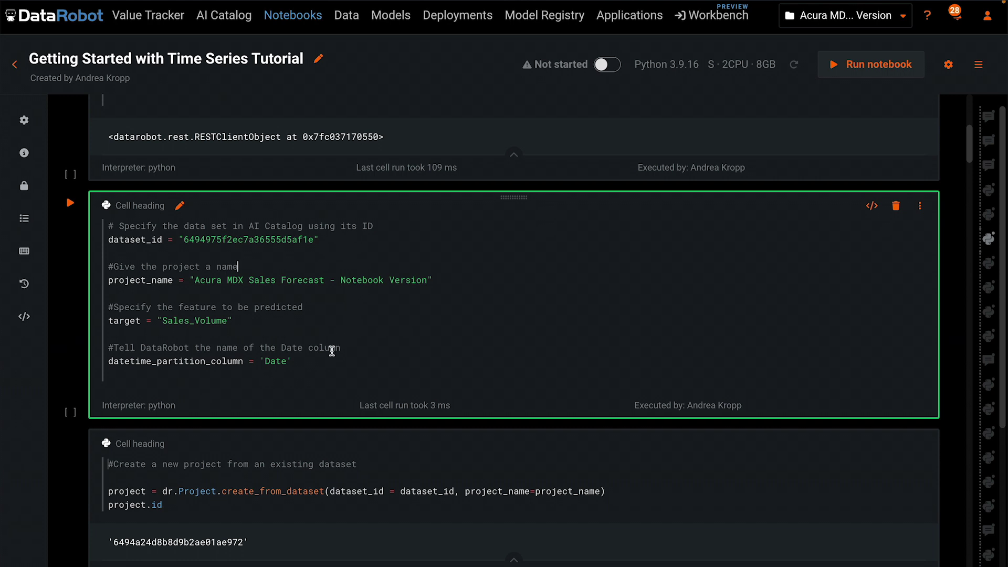
{"action": "scroll", "coordinate": [335, 352], "scroll_direction": "down", "scroll_amount": 1}
{"action": "scroll", "coordinate": [334, 352], "scroll_direction": "down", "scroll_amount": 1}
{"action": "scroll", "coordinate": [334, 346], "scroll_direction": "down", "scroll_amount": 1}
Highlight use_time_series=True plus the -12 to -1 derivation and 1 to 1 forecast windows
{"action": "left_click", "coordinate": [300, 287]}
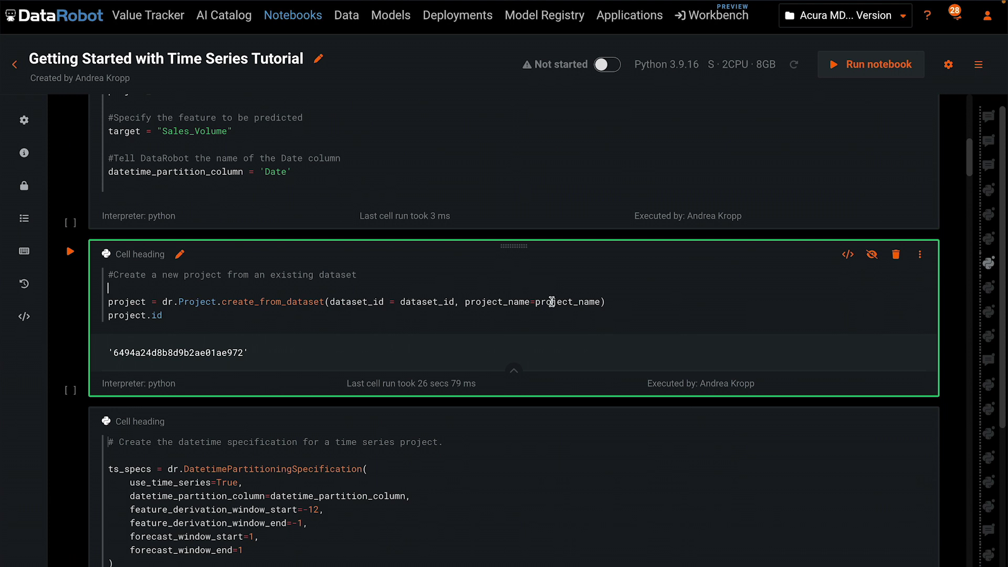
{"action": "scroll", "coordinate": [286, 360], "scroll_direction": "down", "scroll_amount": 1}
{"action": "left_click", "coordinate": [412, 411]}
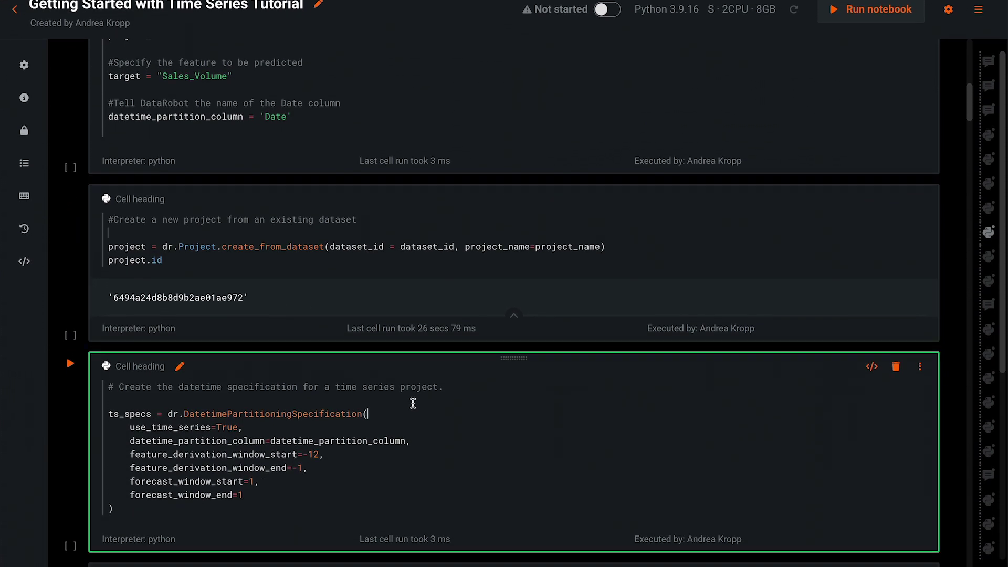
{"action": "left_click_drag", "start_coordinate": [128, 428], "coordinate": [247, 428]}
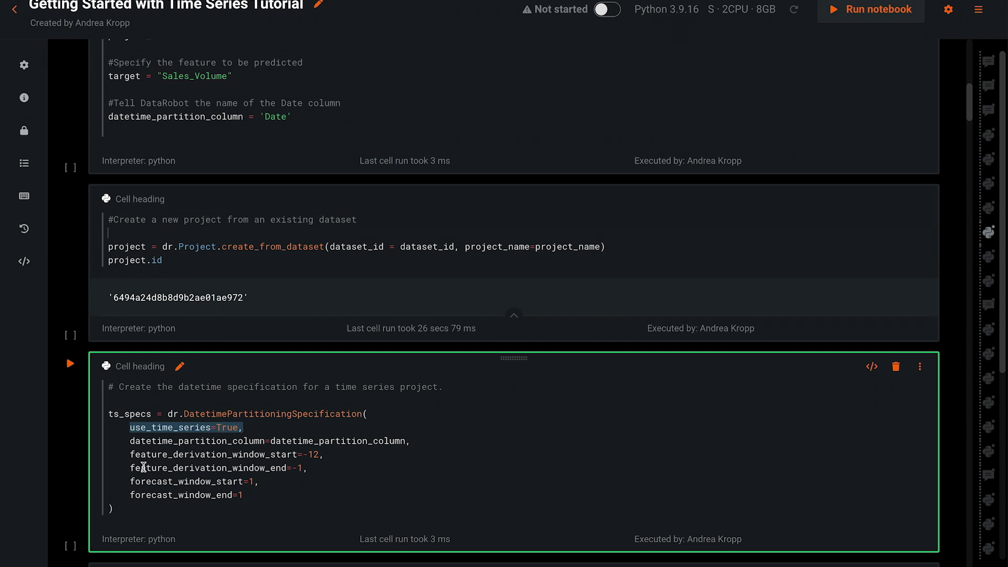
{"action": "left_click_drag", "start_coordinate": [130, 456], "coordinate": [267, 498]}
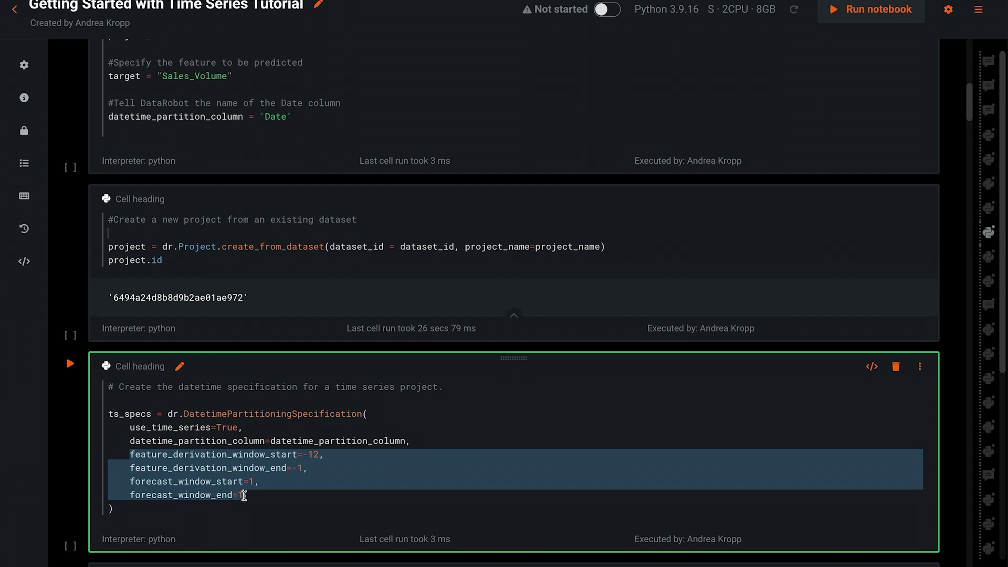
Deselect the window code and focus the analyze_and_model cell starting full Autopilot
{"action": "left_click", "coordinate": [277, 494]}
{"action": "scroll", "coordinate": [276, 494], "scroll_direction": "down", "scroll_amount": 6}
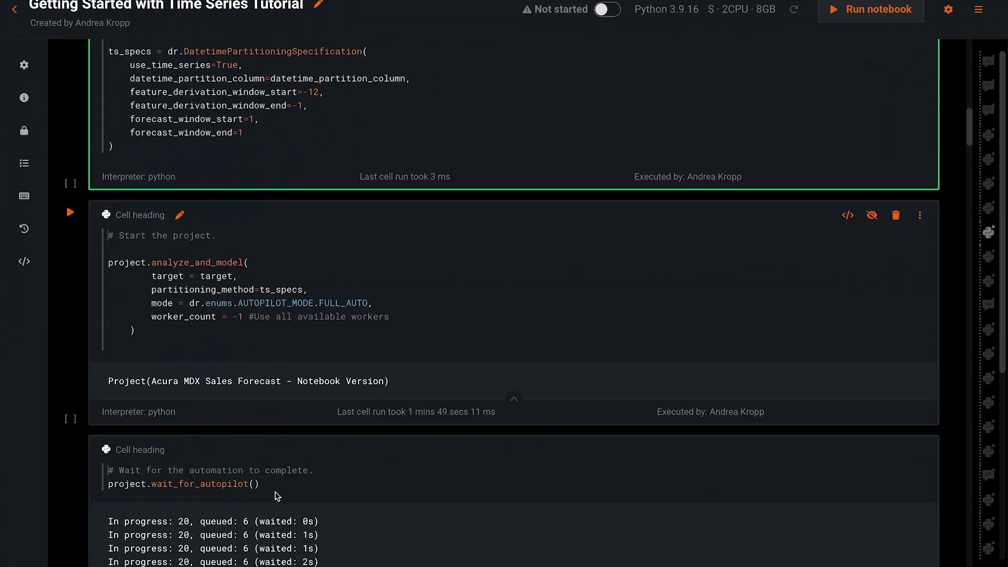
{"action": "left_click", "coordinate": [321, 163]}
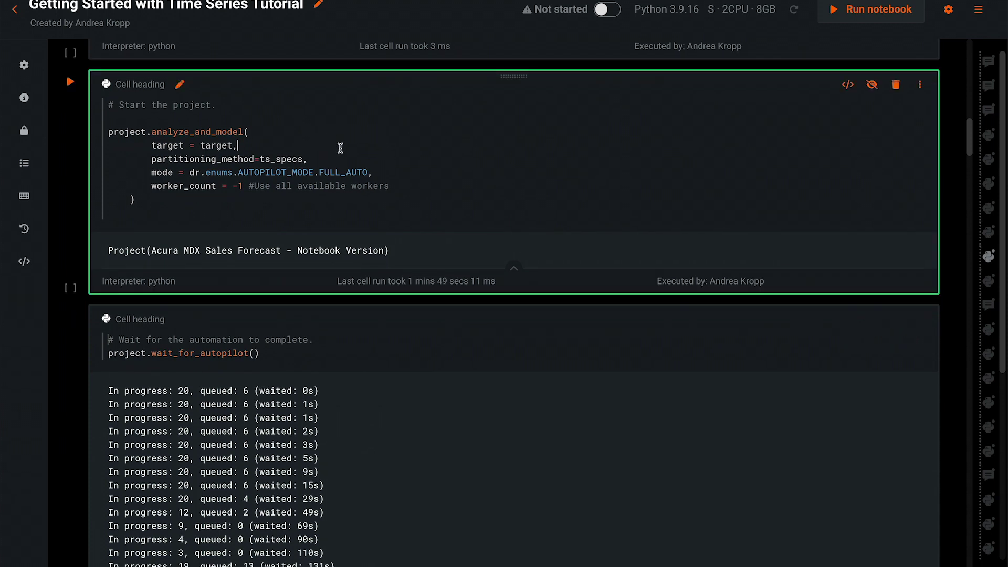